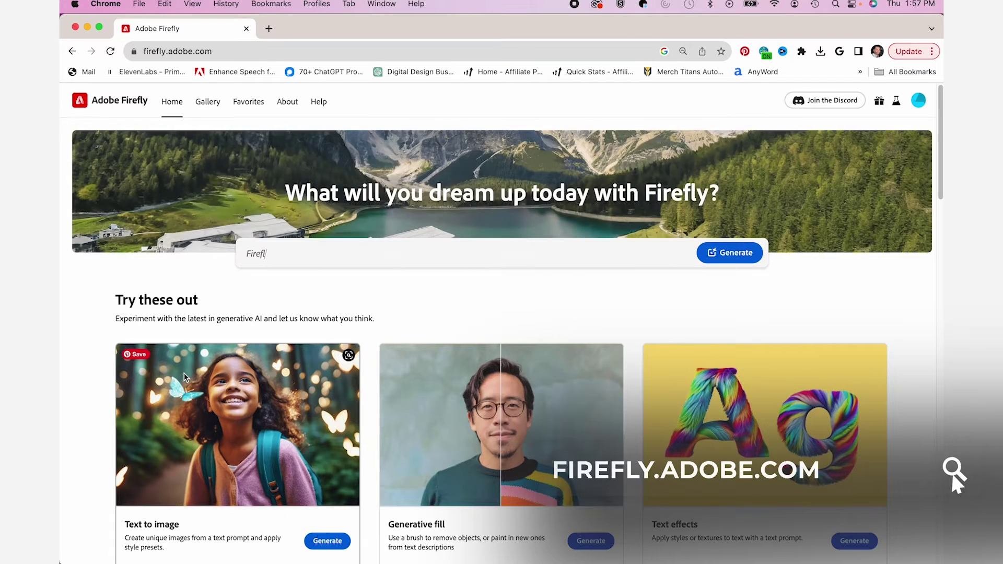
Scroll down the Firefly home page to reach the Text to image card
scroll(951, 470, down, 4)
Retype the final word 'shop' of the mechanic portrait prompt and generate the images
click(399, 392)
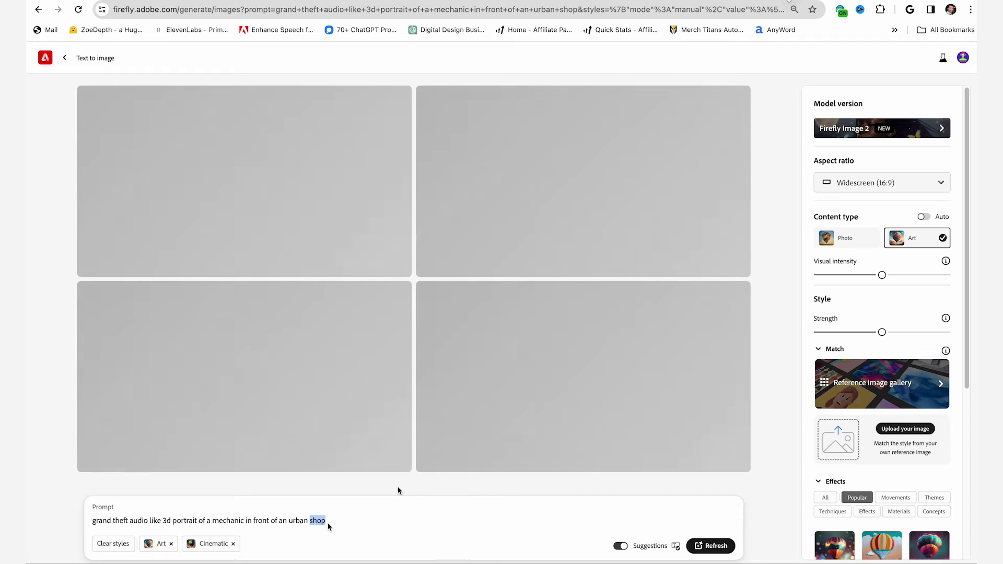
key(BackSpace)
text(shop)
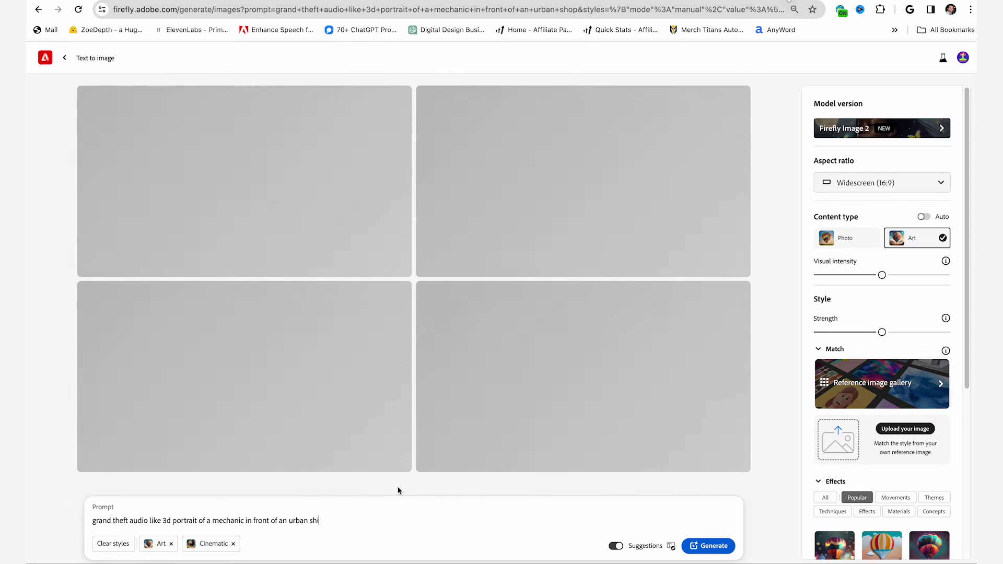
key(Return)
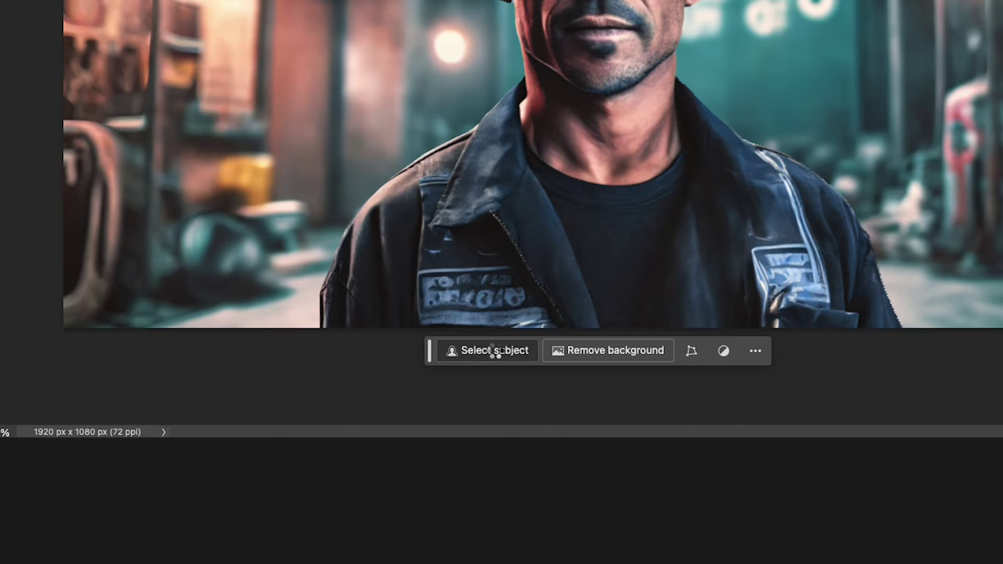
Select the mechanic and refine it with Select and Mask, outputting to a new layer
click(356, 509)
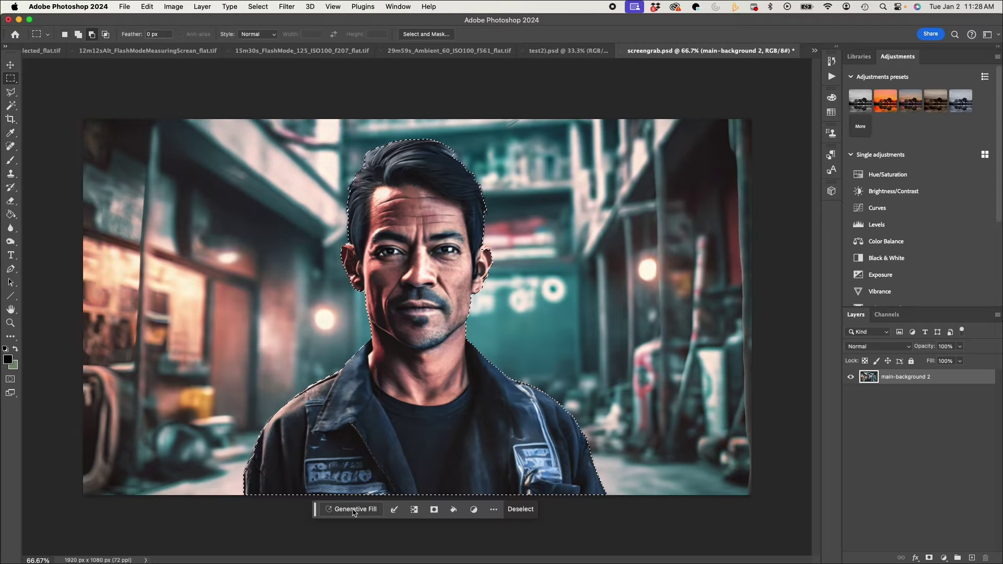
key(super+alt+r)
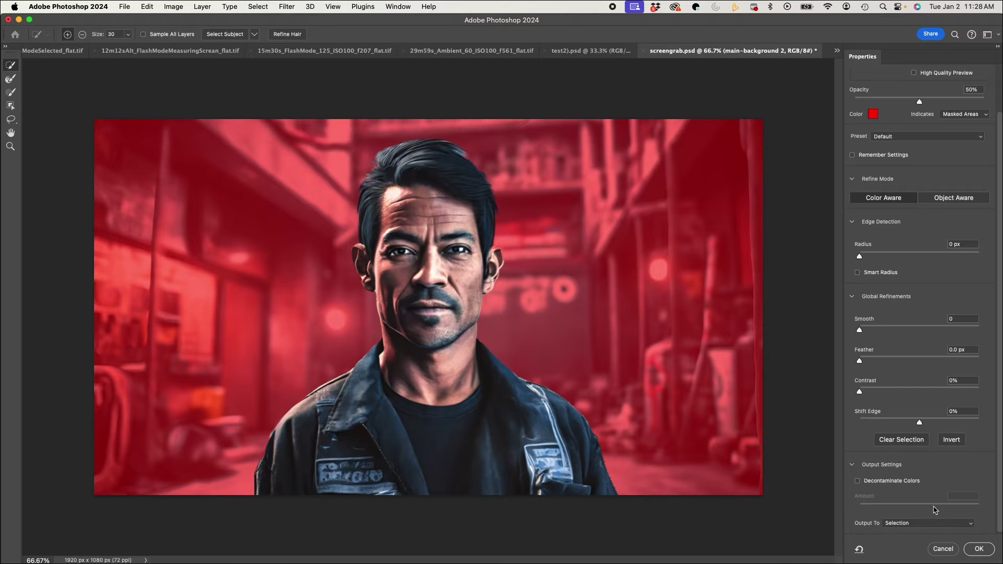
click(932, 523)
click(921, 544)
click(980, 549)
On the base layer, Generative Fill the mechanic's outline with 'remove this p…', then hide that layer
super+click(869, 377)
click(850, 391)
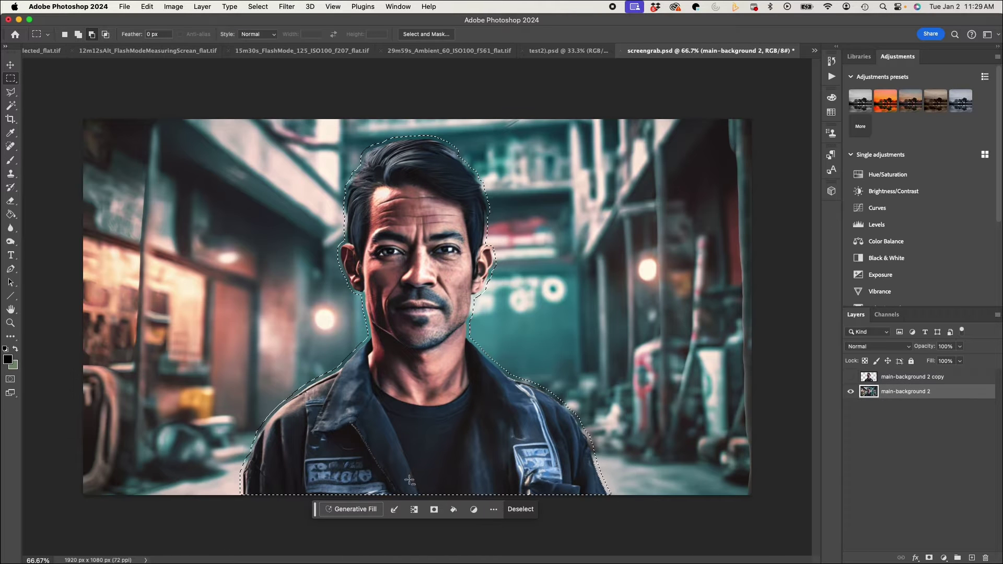
click(350, 509)
text(remove ths)
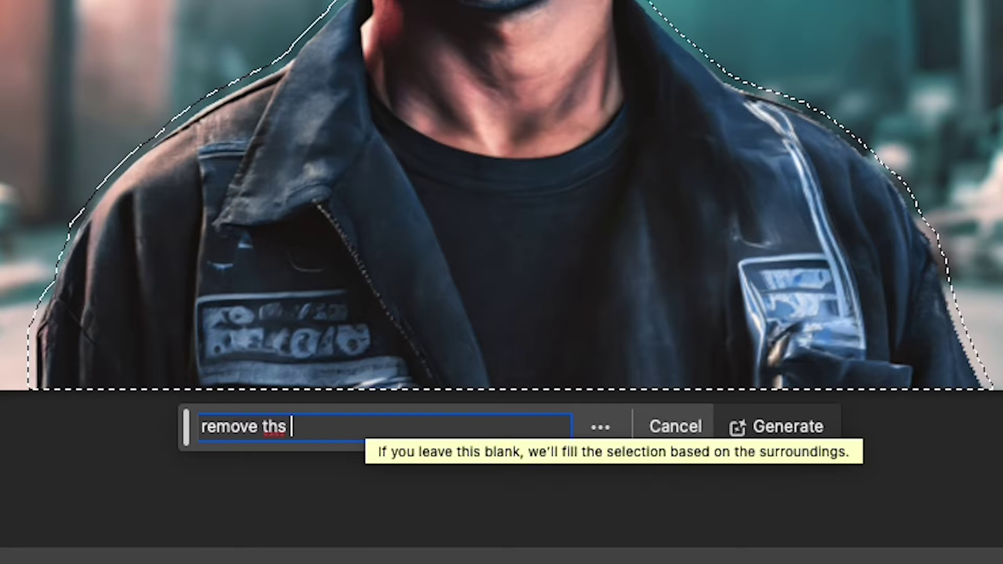
key(BackSpace)
key(BackSpace)
text(is)
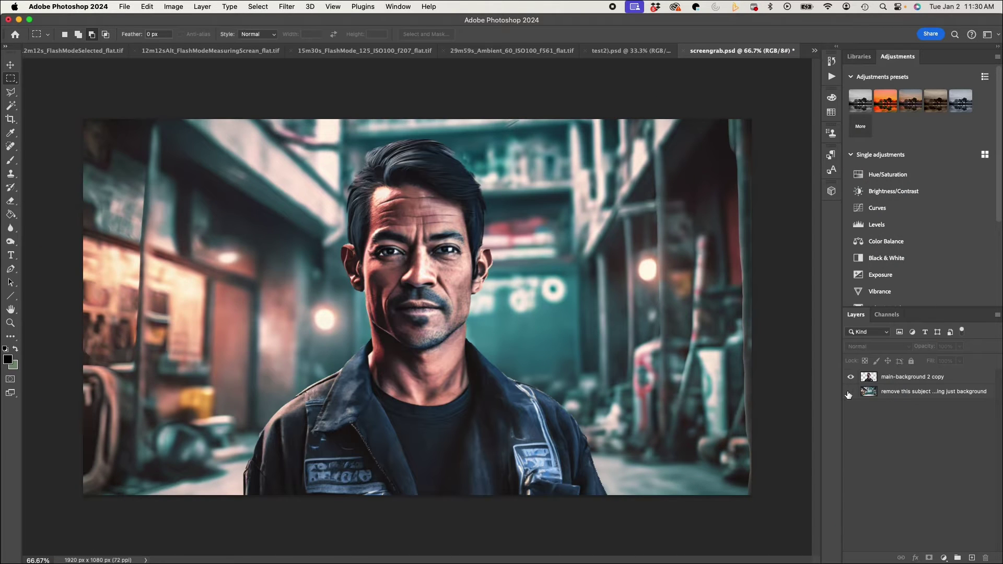
click(850, 392)
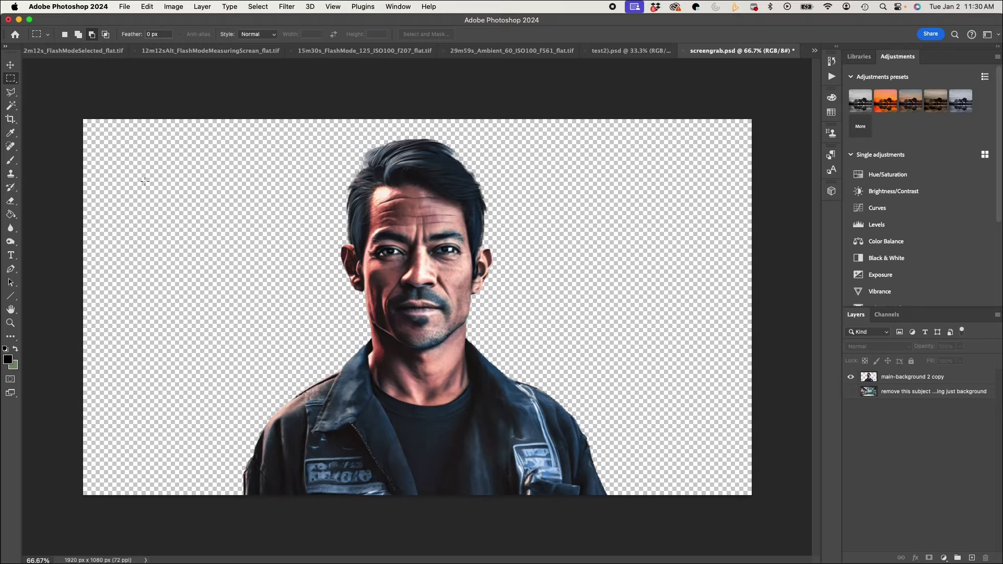
Fill a new layer behind the mechanic with bright green using the Paint Bucket
click(11, 215)
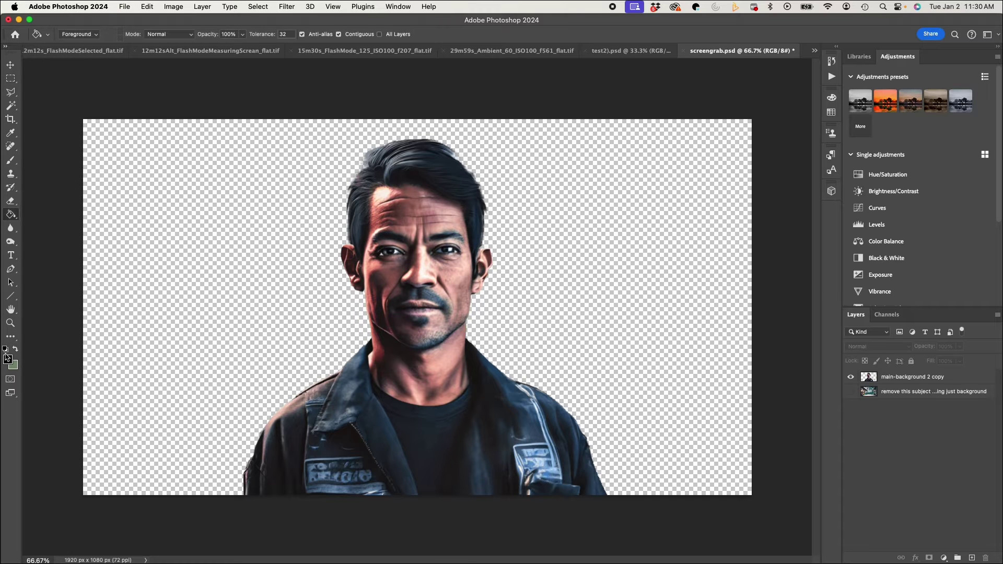
key(i)
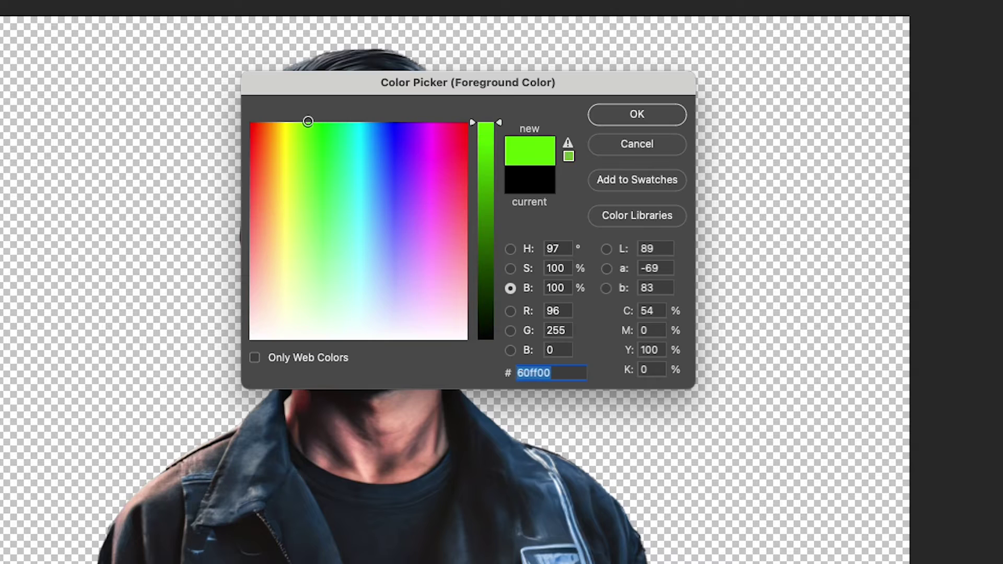
click(381, 180)
key(Return)
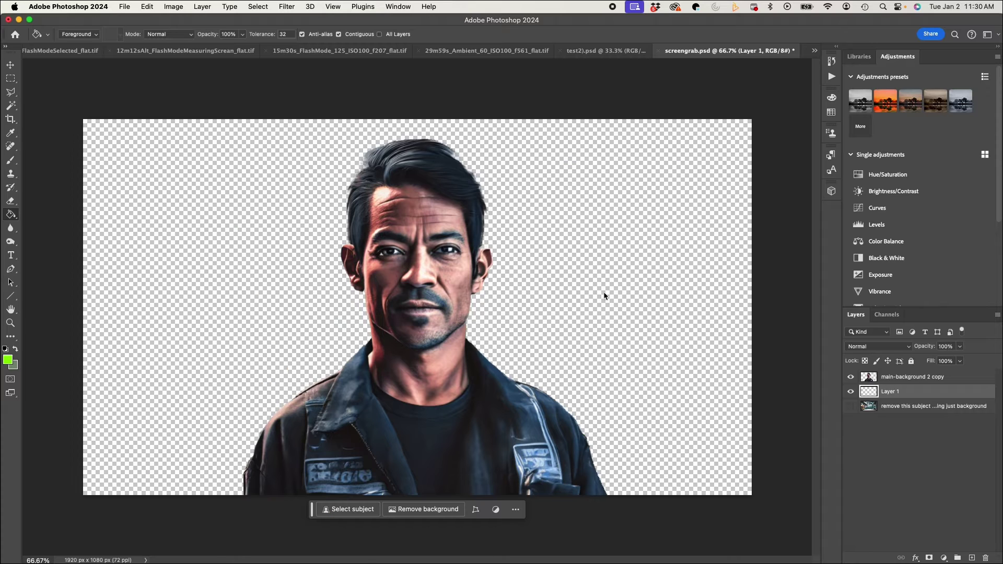
click(604, 296)
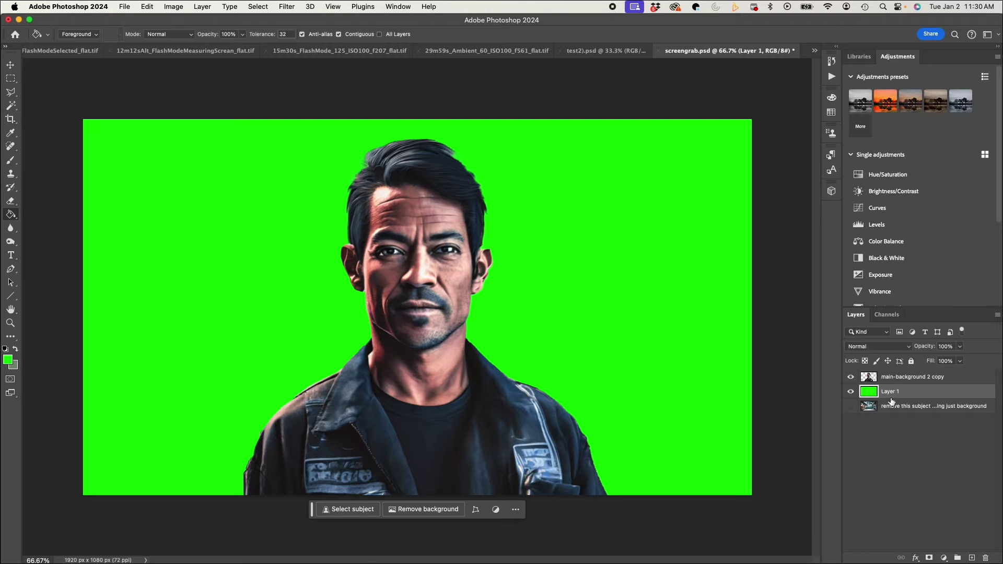
Bring up the File > Export > Export As settings for the image
click(130, 6)
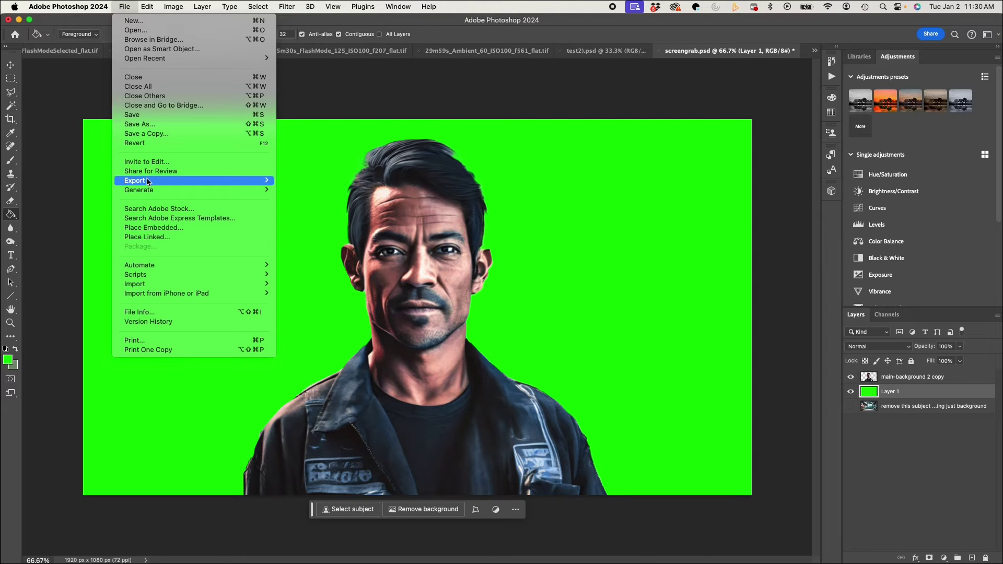
mouse_move(224, 181)
click(356, 193)
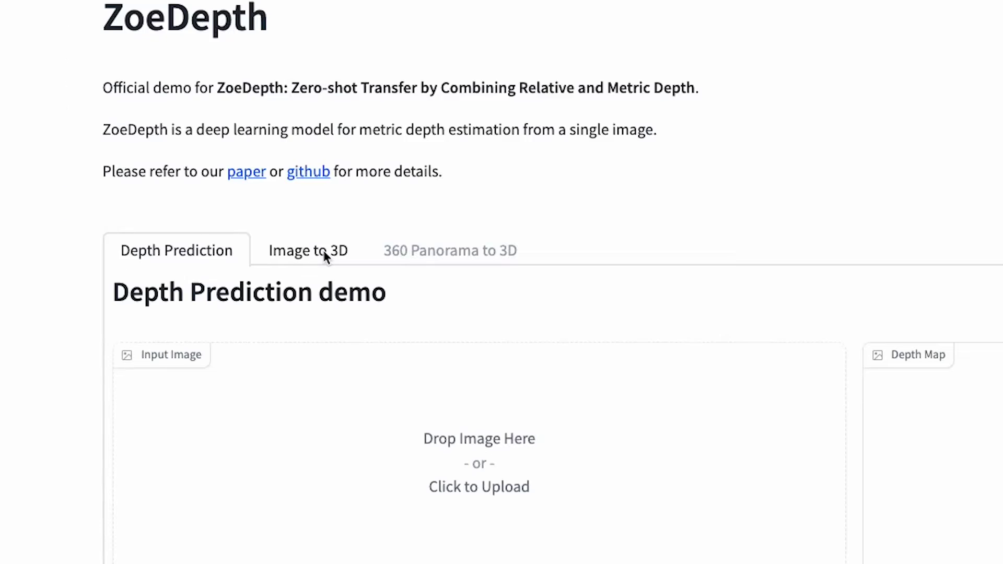
Convert the alley image to a 3D mesh with Keep occlusion edges on, then download it
click(324, 254)
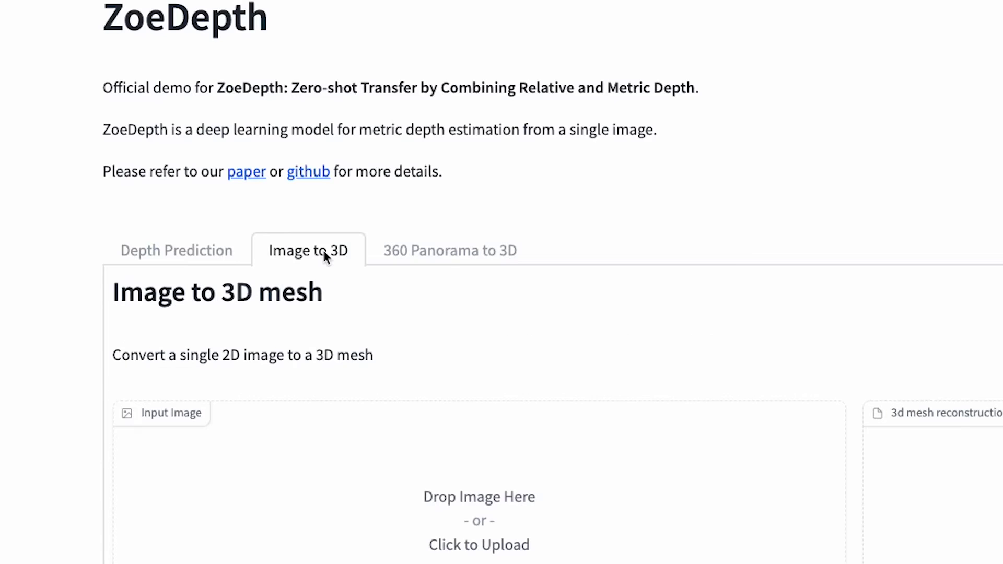
click(487, 503)
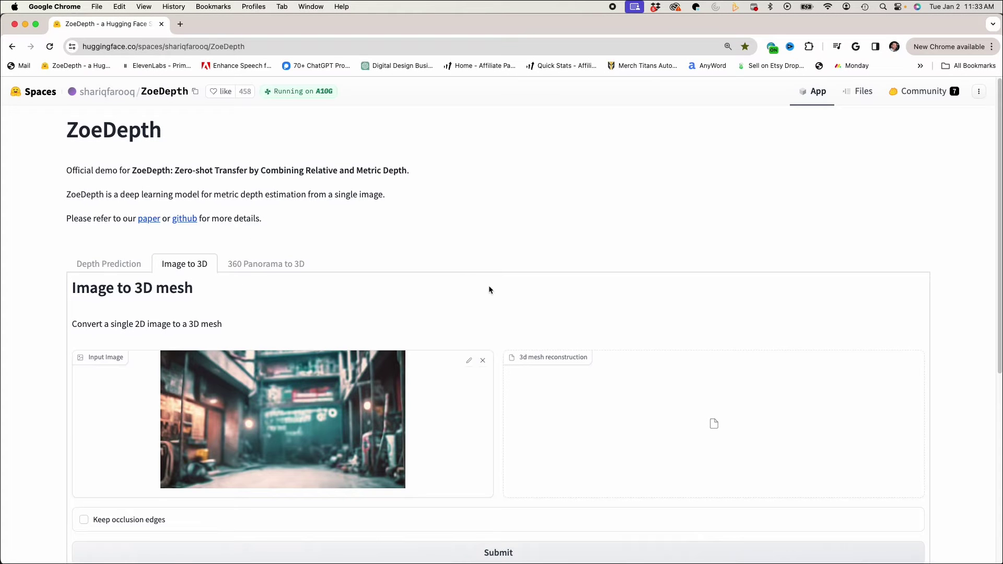
scroll(488, 285, down, 2)
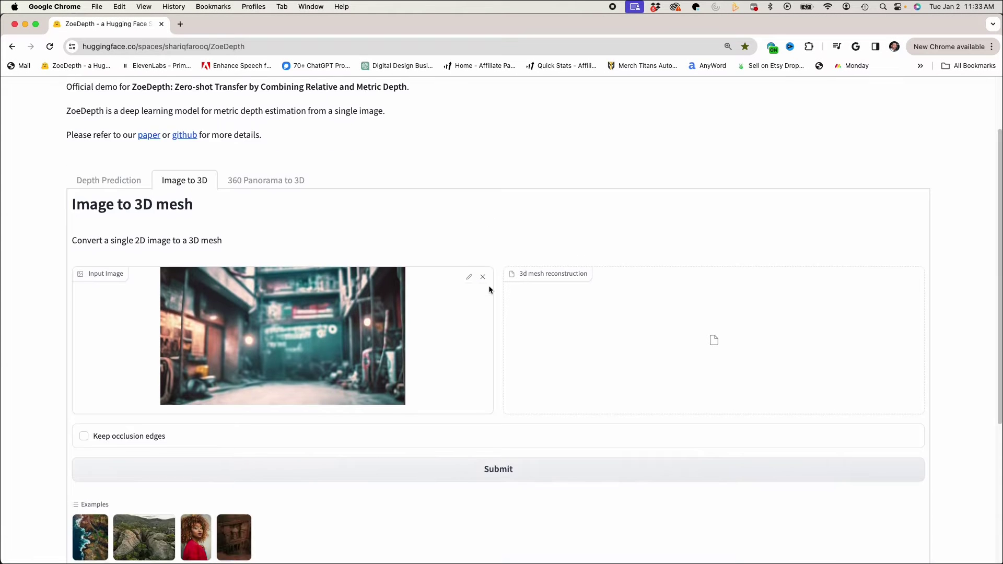
click(85, 434)
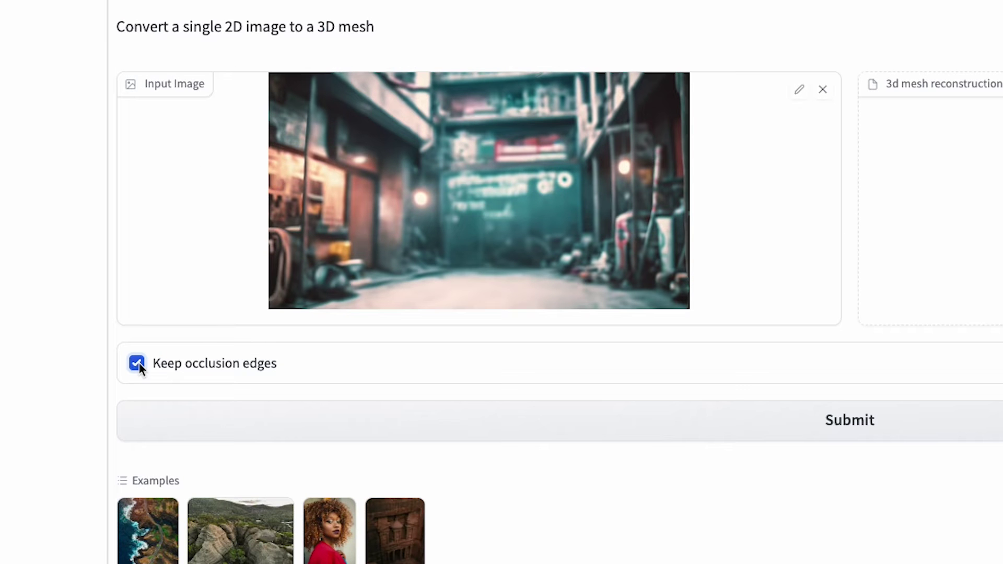
click(700, 430)
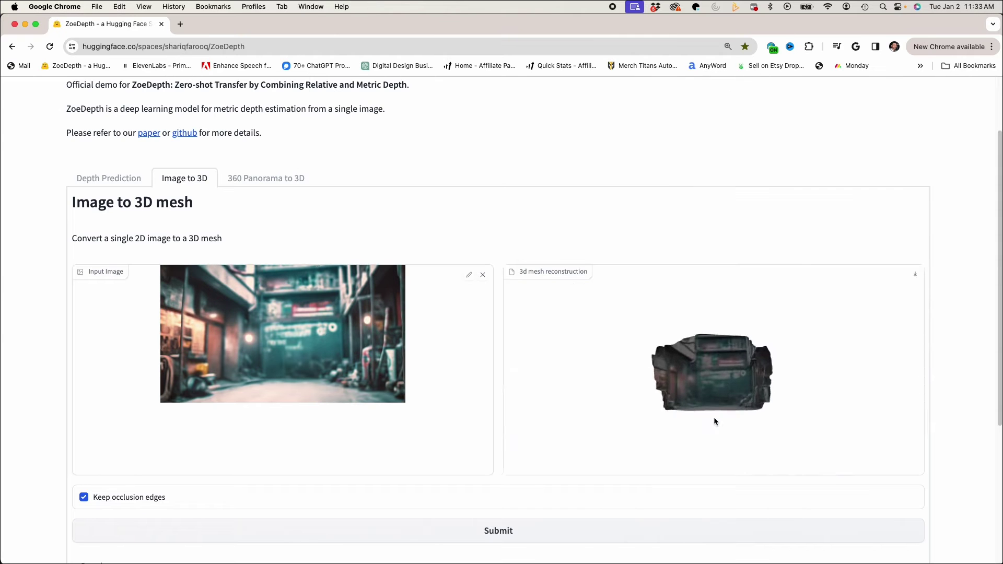
mouse_move(745, 428)
mouse_down()
mouse_move(698, 432)
mouse_move(731, 429)
mouse_up()
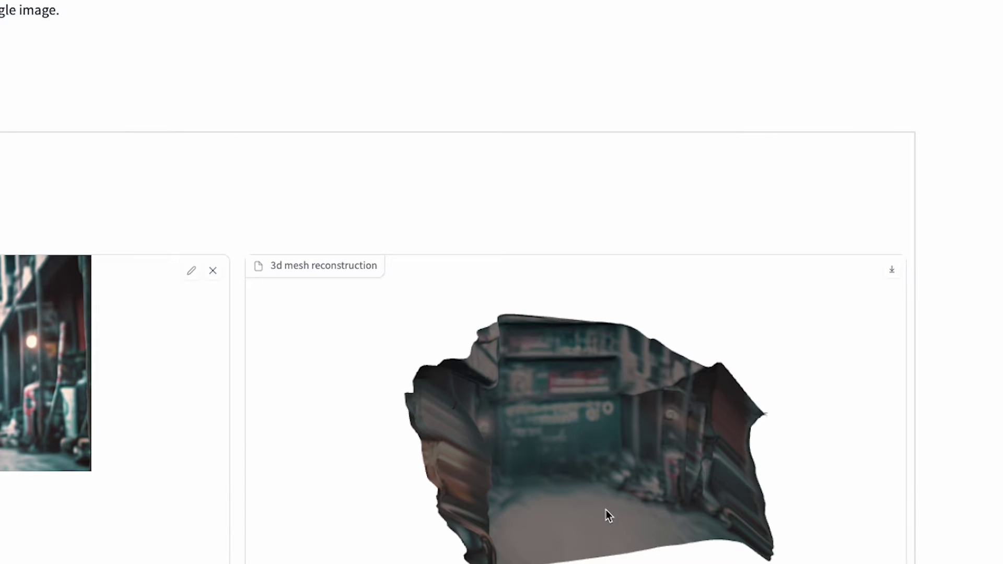
click(891, 271)
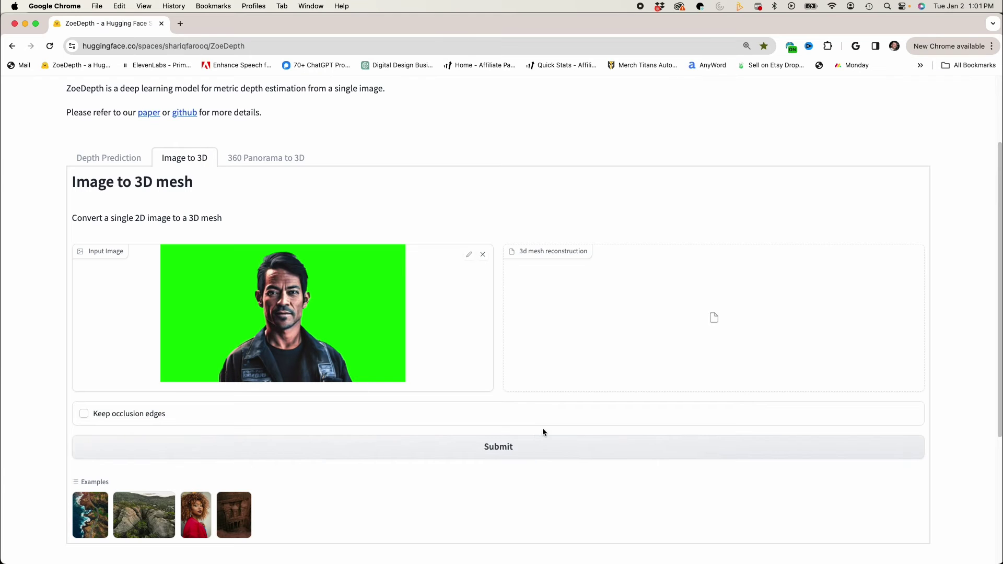
Submit the green-screen portrait for mesh reconstruction and download the resulting .glb
click(890, 417)
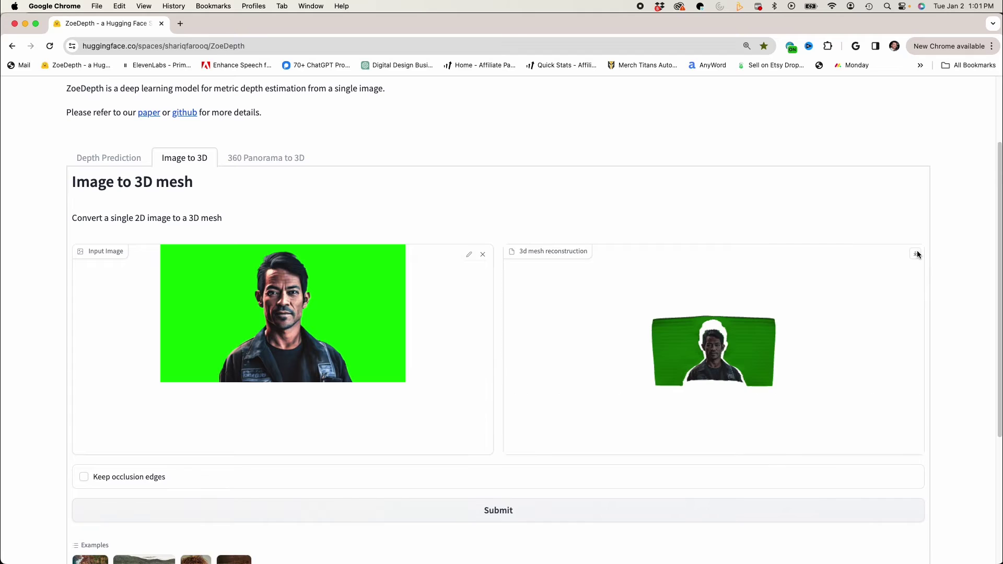
click(916, 253)
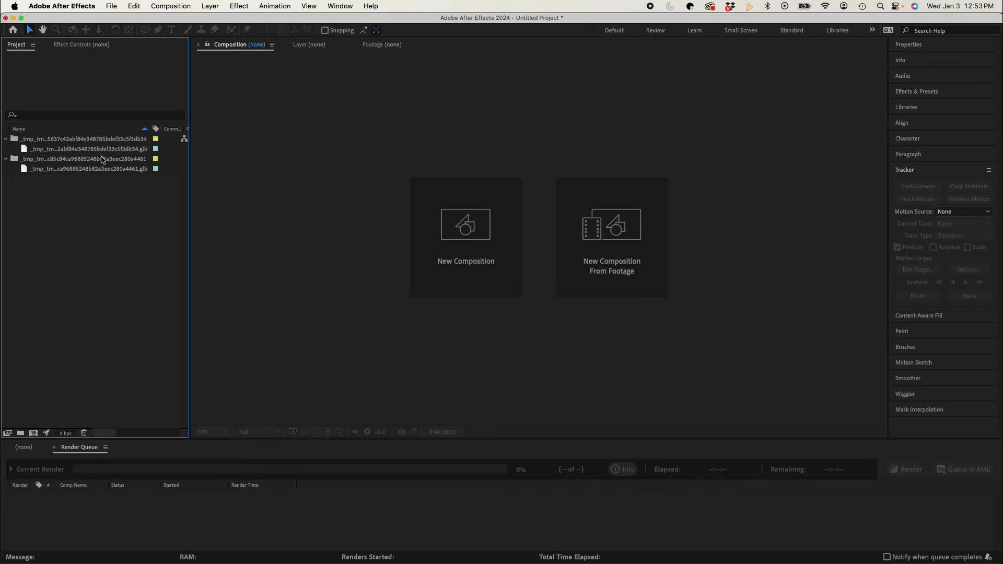
Create a composition from the portrait .glb and enable Flip Z Axis in Model Settings
drag(85, 167, 34, 433)
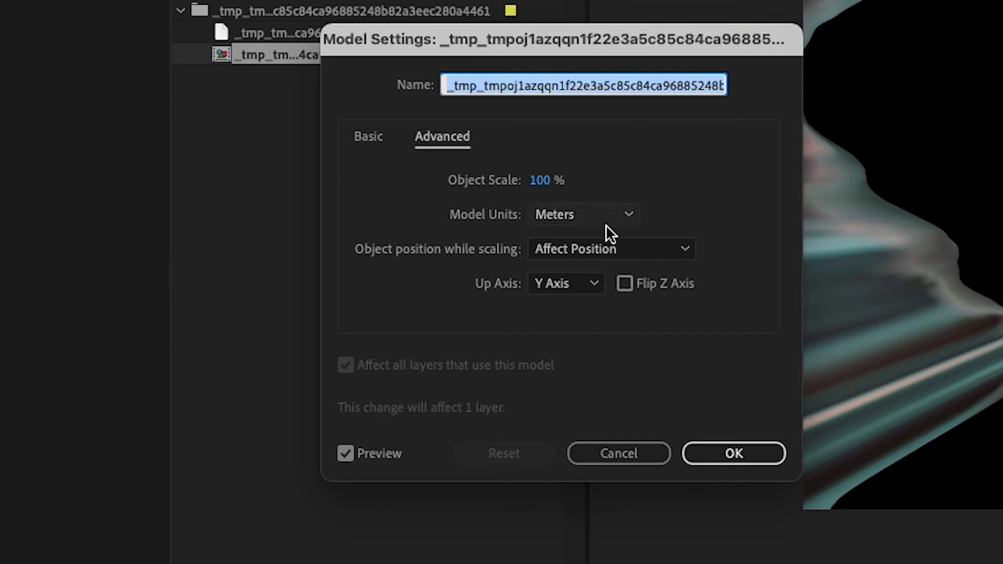
click(626, 290)
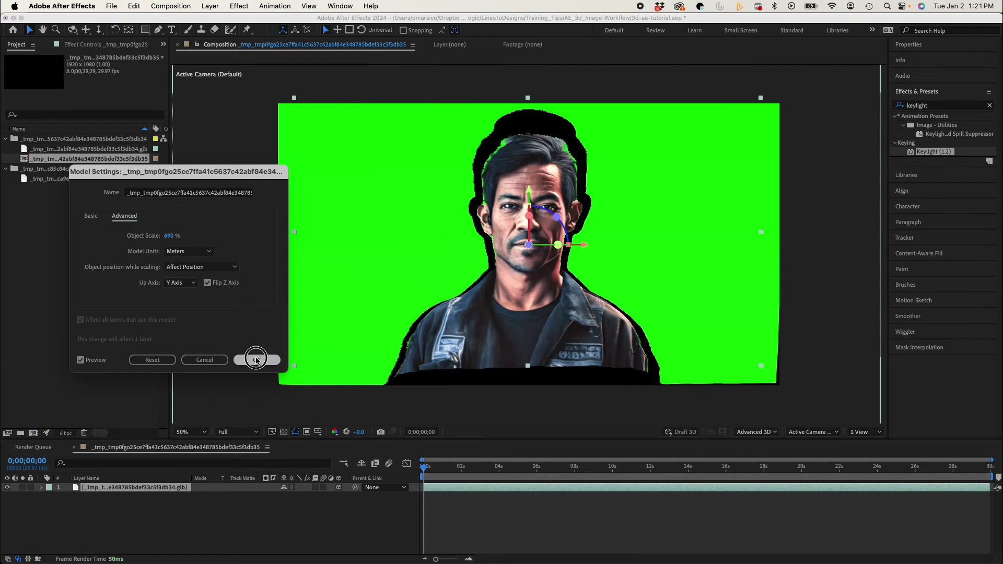
Mirror the model layer horizontally, then apply Keylight (1.2) and sample the green backdrop
right_click(155, 488)
mouse_move(209, 284)
click(304, 385)
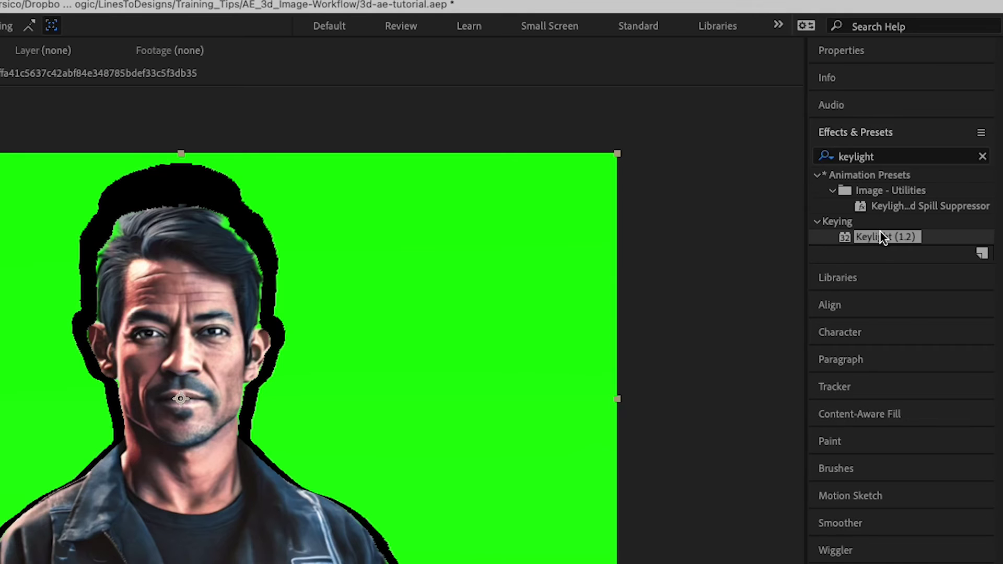
drag(932, 151, 565, 243)
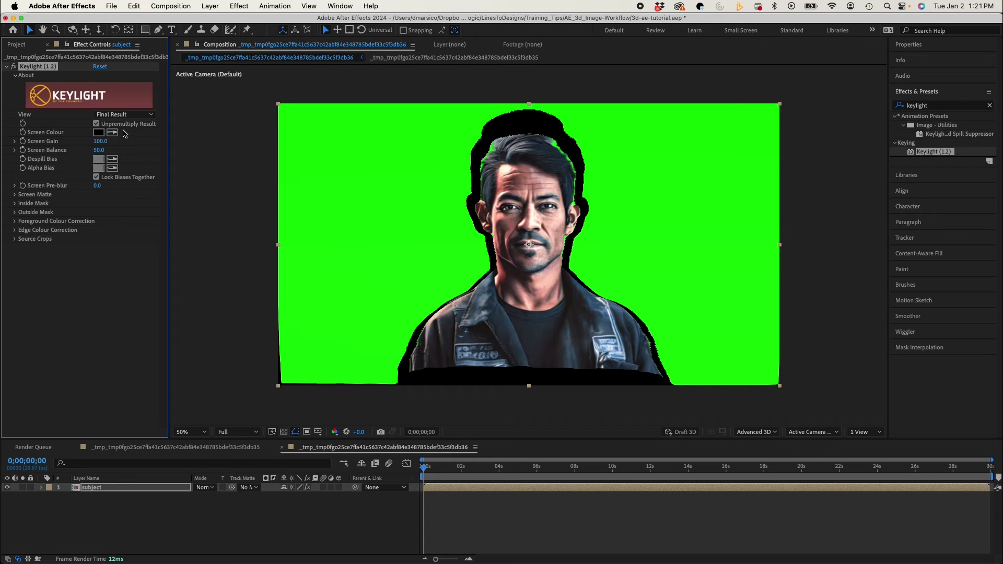
click(398, 204)
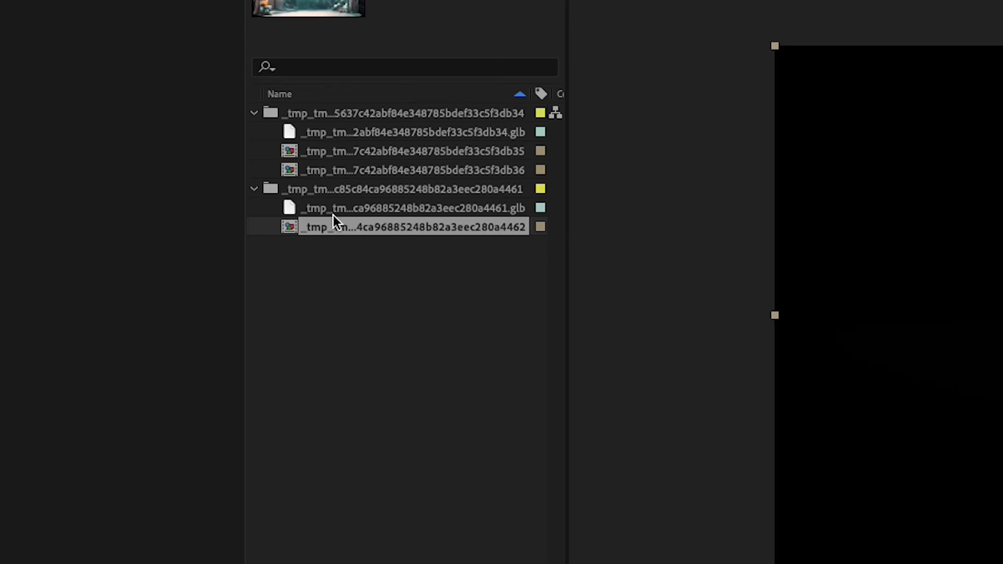
Add the background model footage under the subject layer and name it 'background'
click(329, 227)
drag(329, 227, 432, 384)
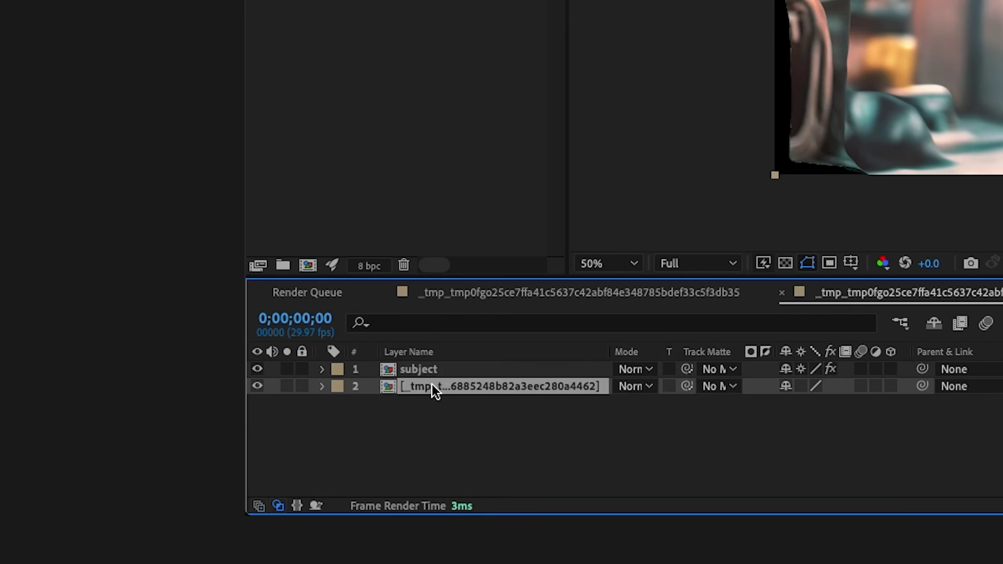
key(Return)
text(backgroun)
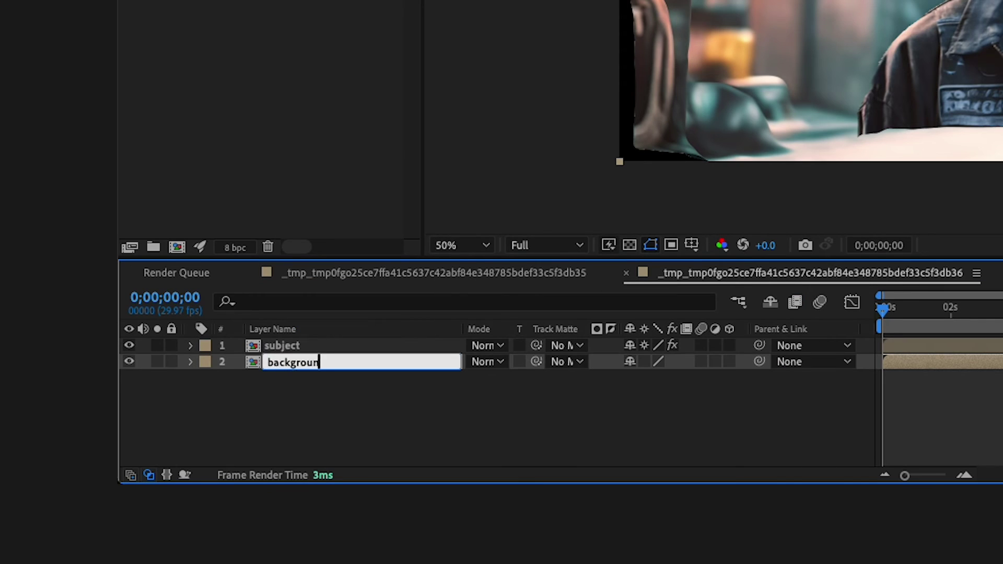
text(d)
key(Return)
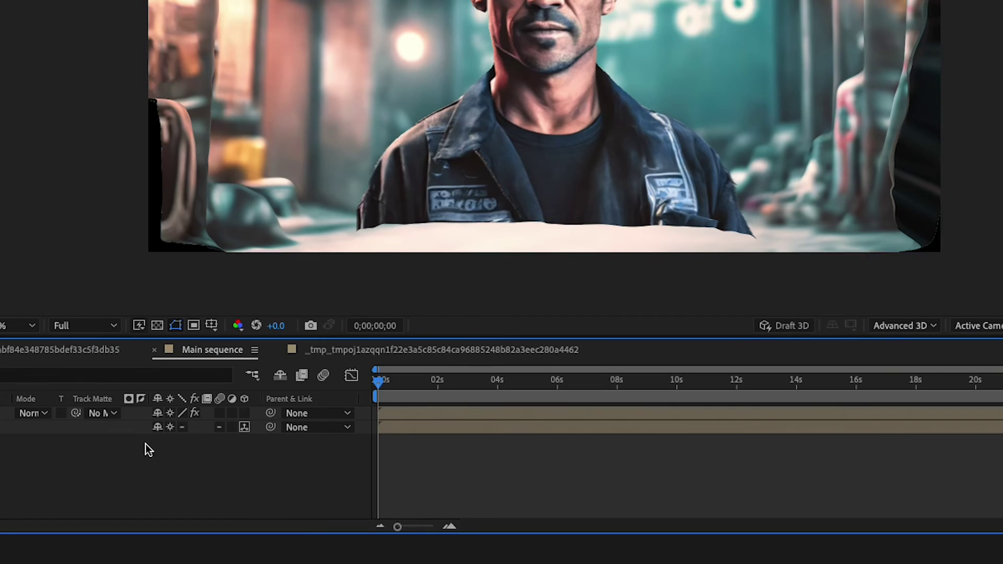
Add a new camera, Camera 1, to the composition with default settings
right_click(117, 444)
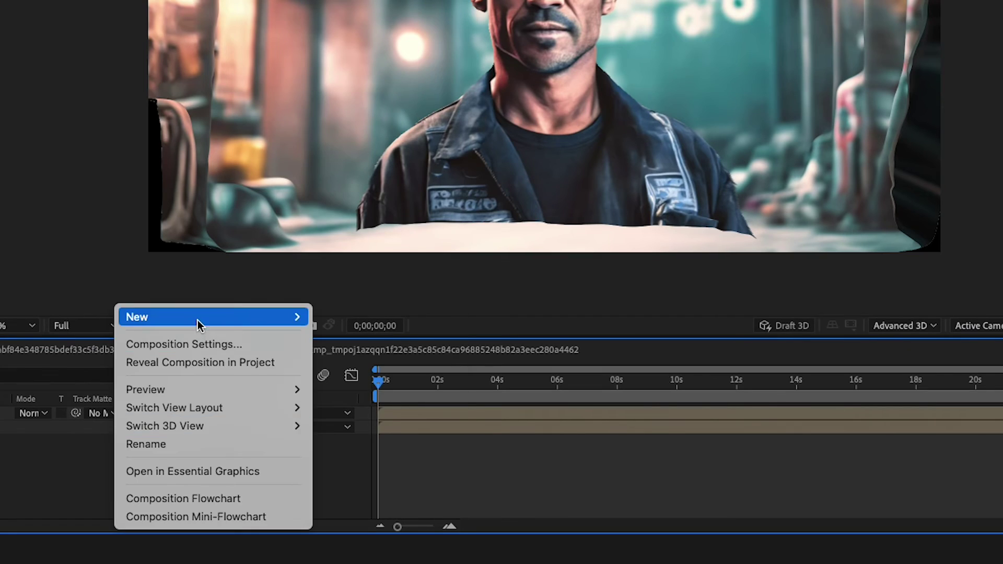
mouse_move(197, 320)
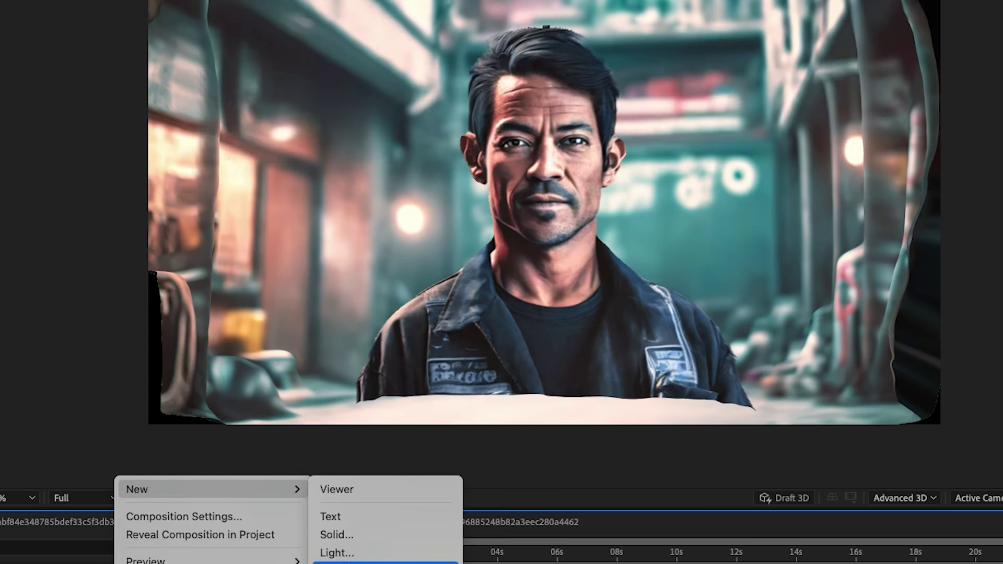
click(349, 392)
click(753, 459)
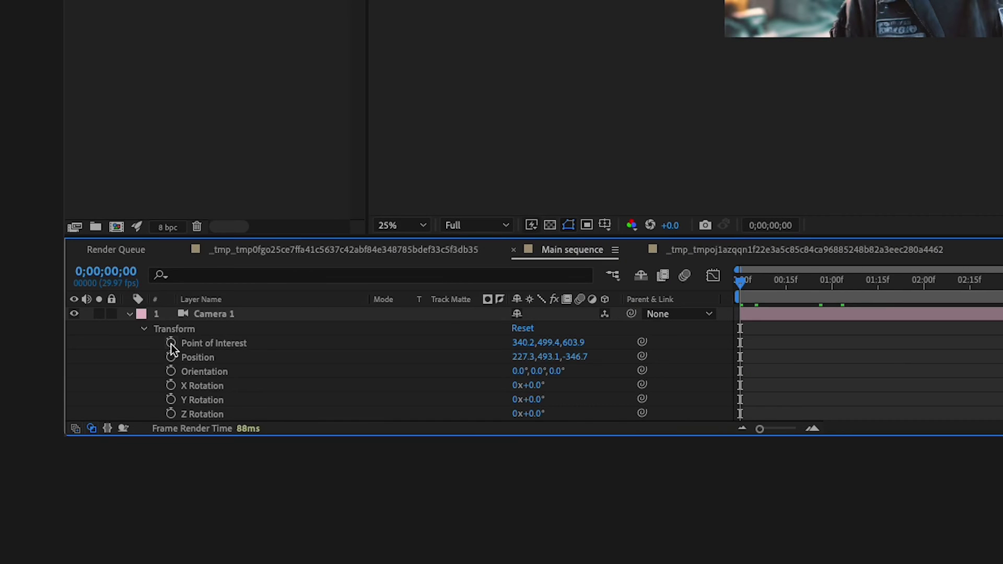
Keyframe Camera 1's Point of Interest and Position, orbit around the man at the end, and preview
click(170, 343)
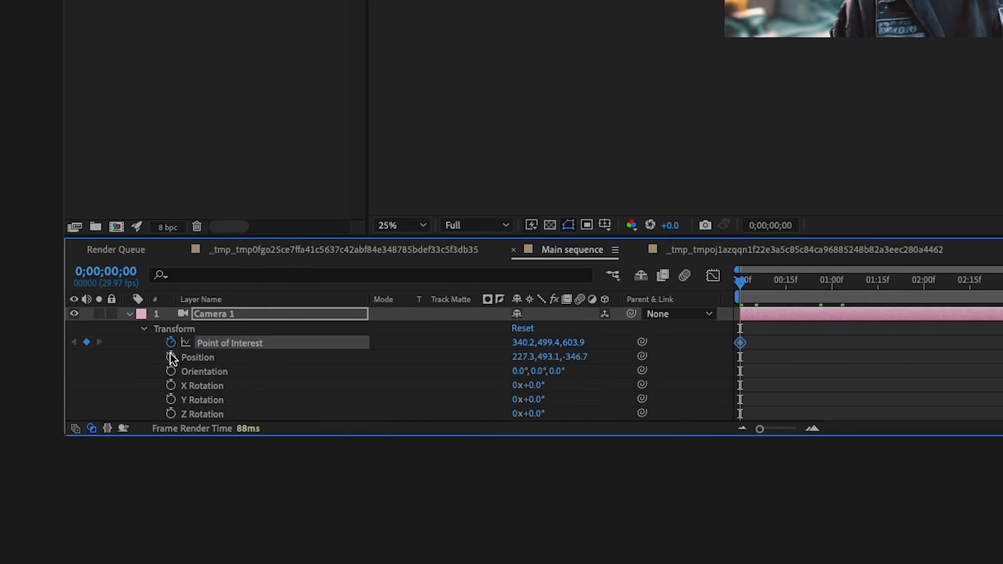
click(171, 357)
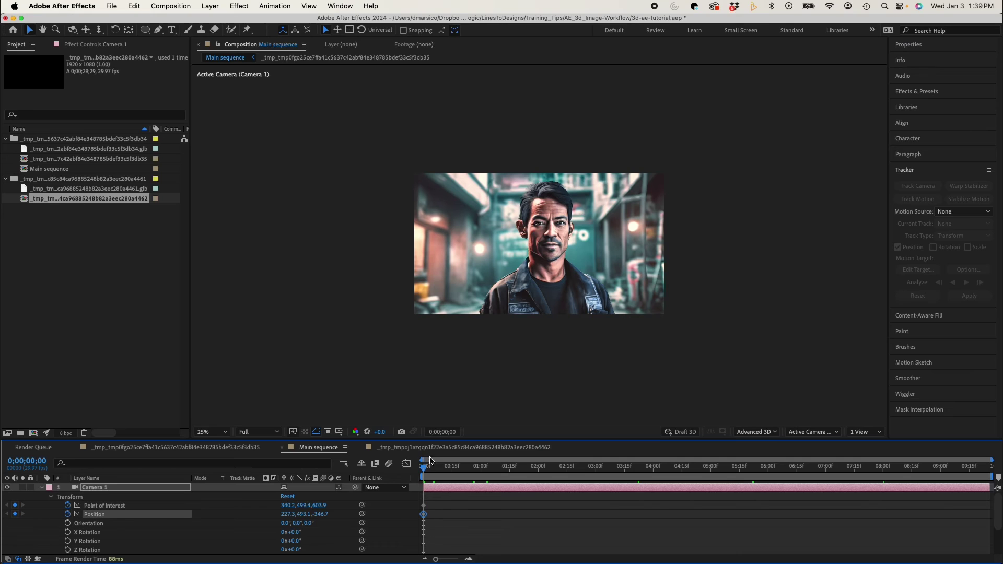
drag(429, 460, 990, 470)
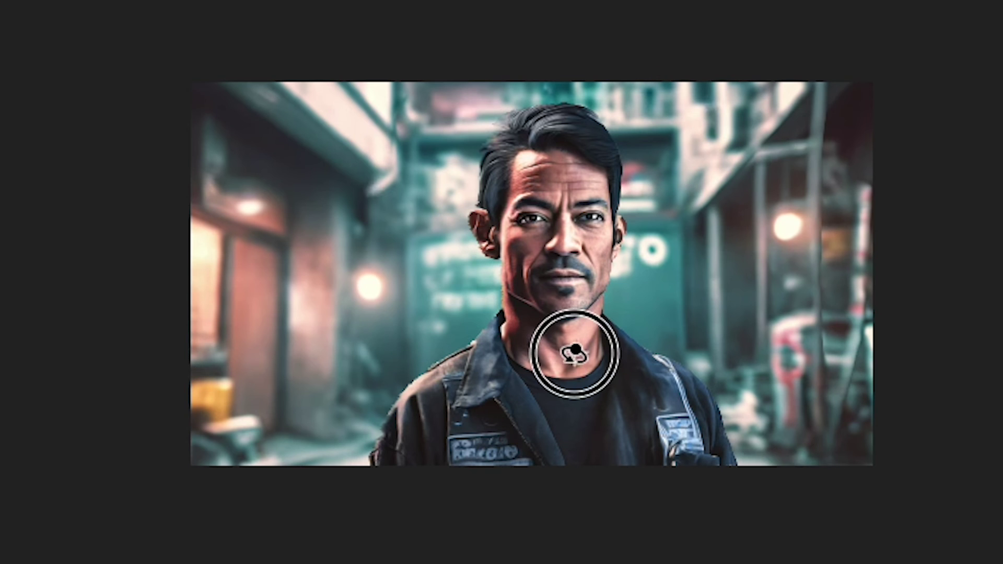
drag(574, 352, 530, 350)
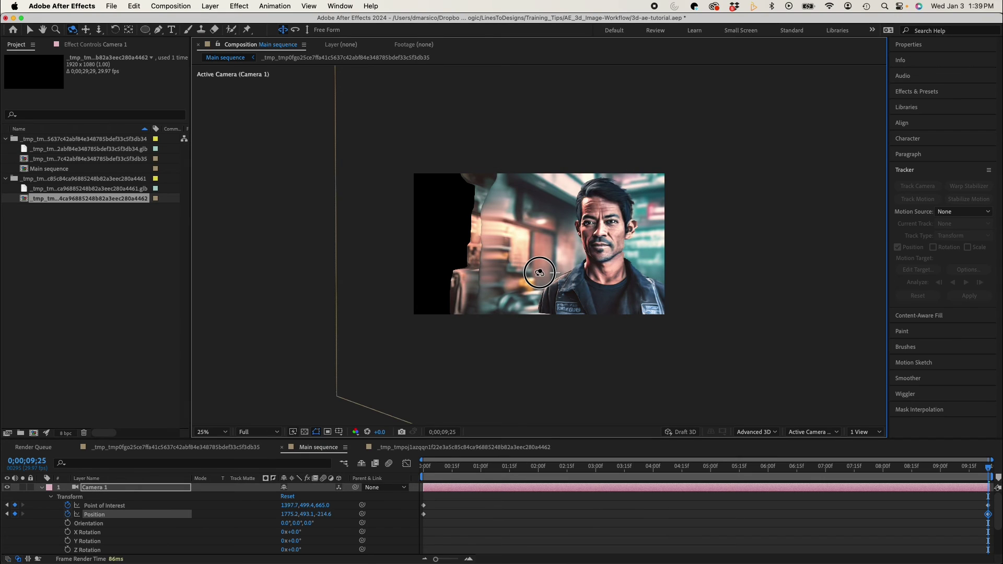
drag(539, 272, 540, 272)
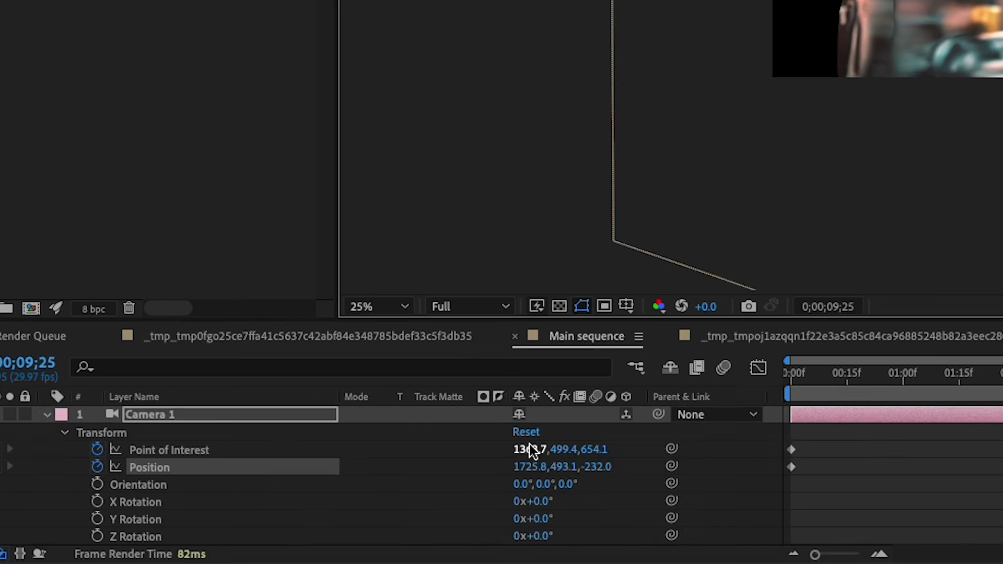
click(287, 496)
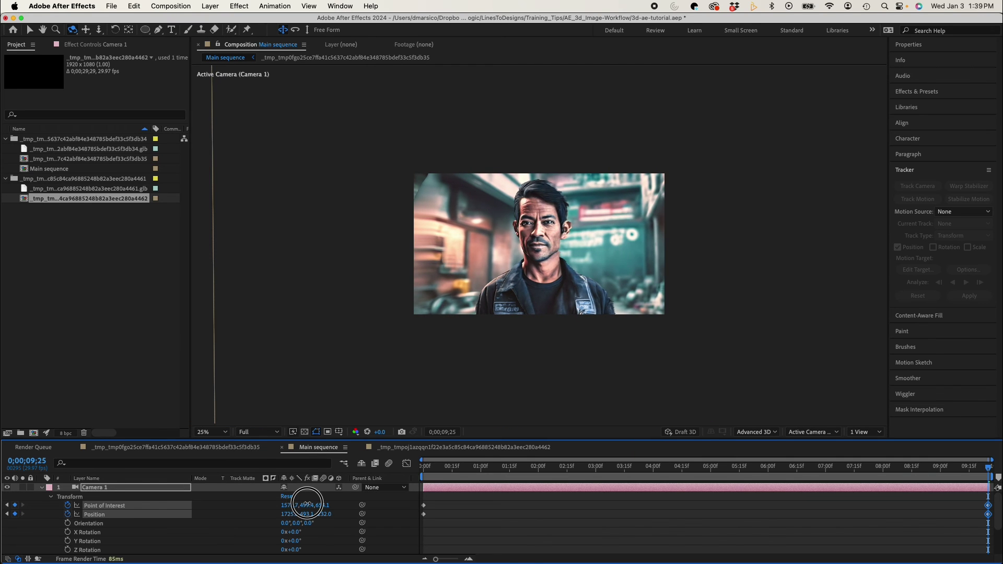
click(308, 506)
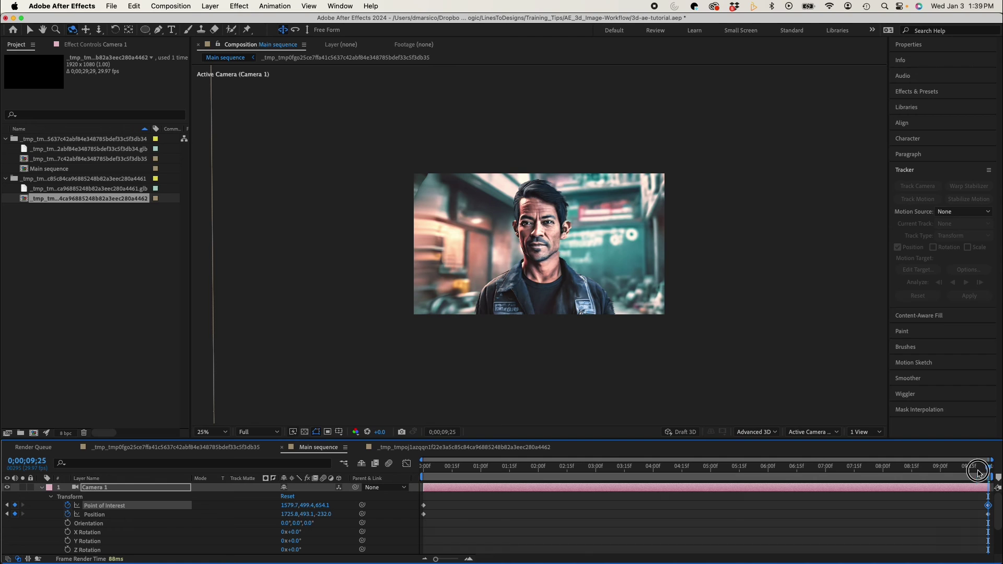
key(space)
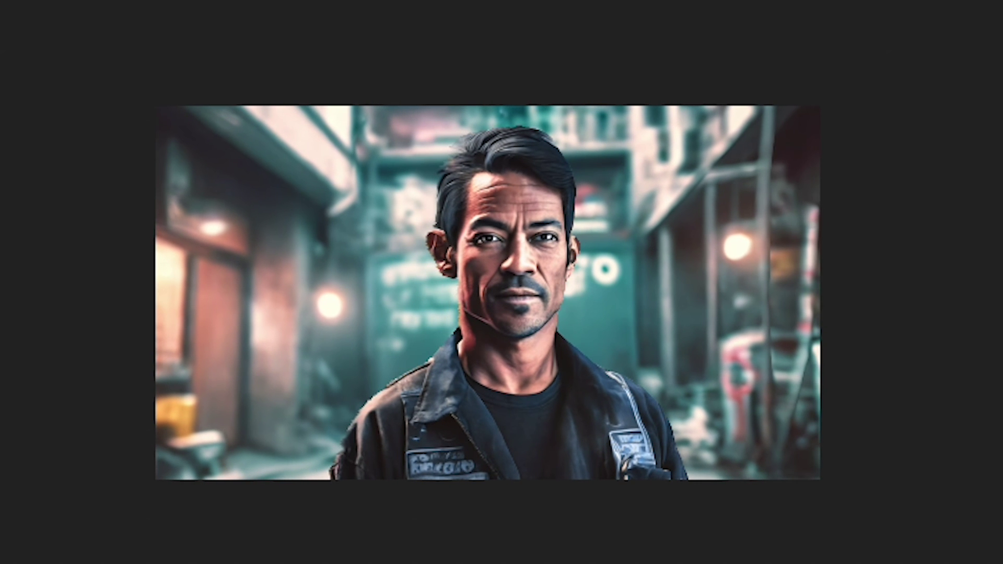